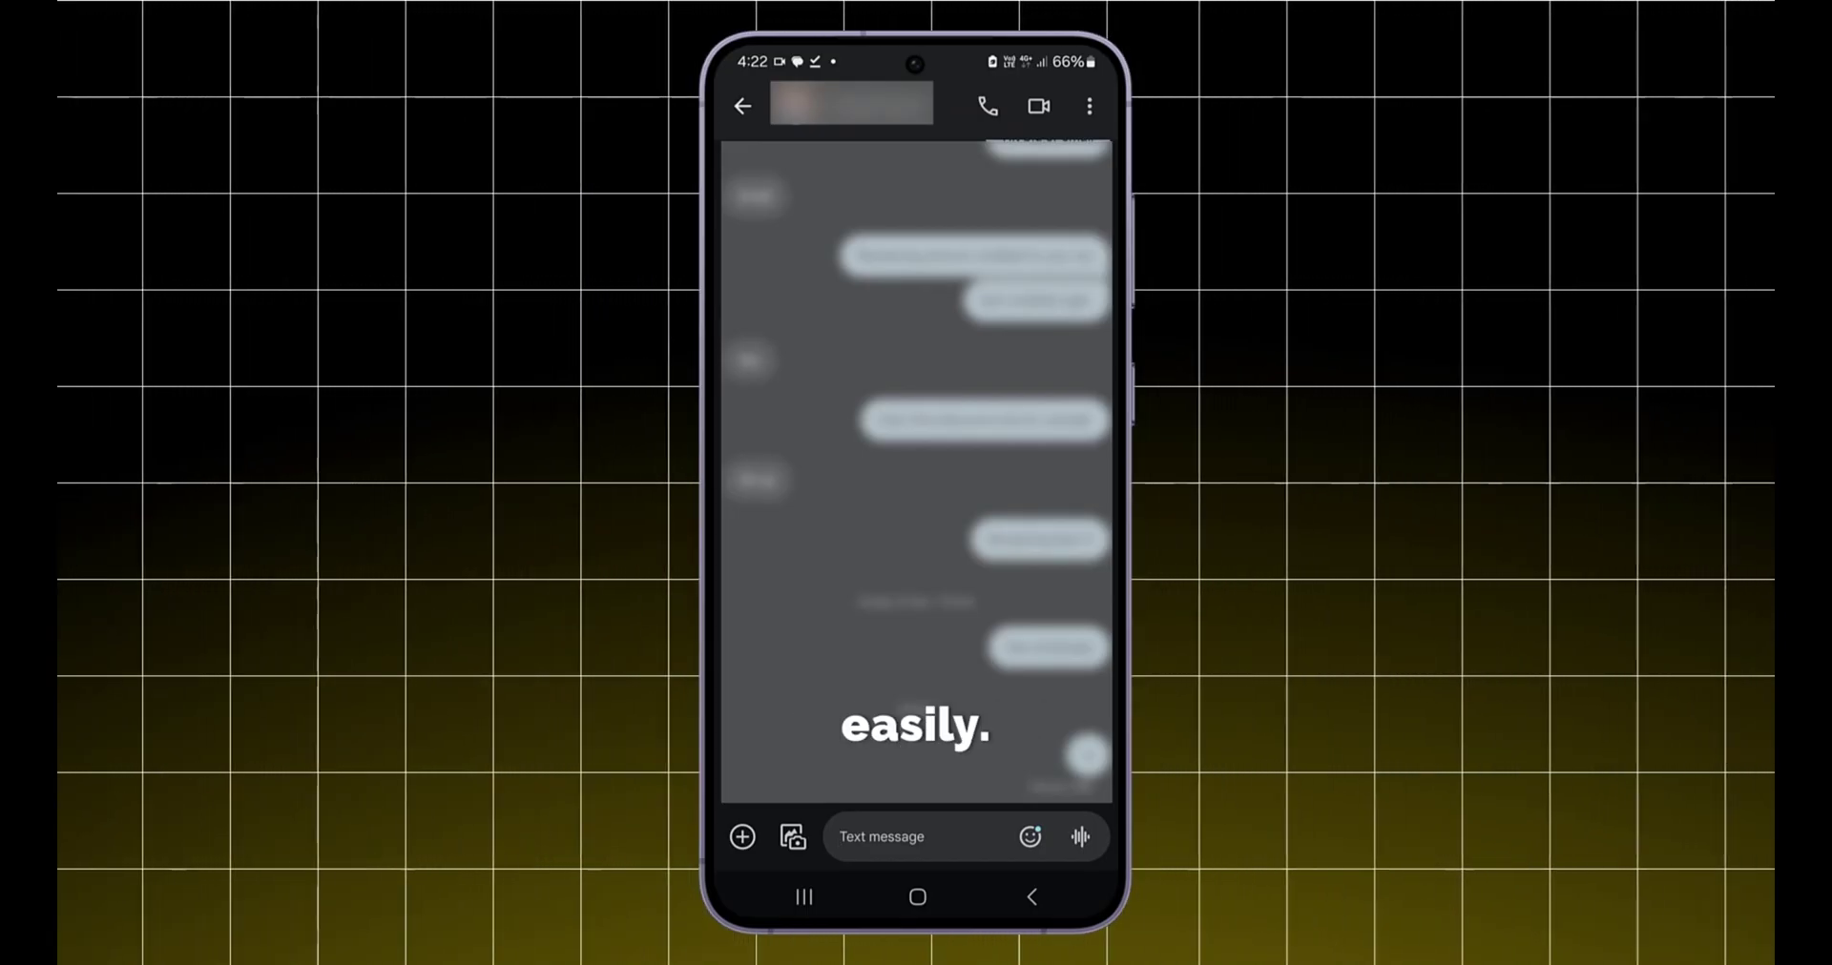
Write the message 'Happy birthday 🎂' in the chat using word suggestions
click(881, 836)
text(Ha)
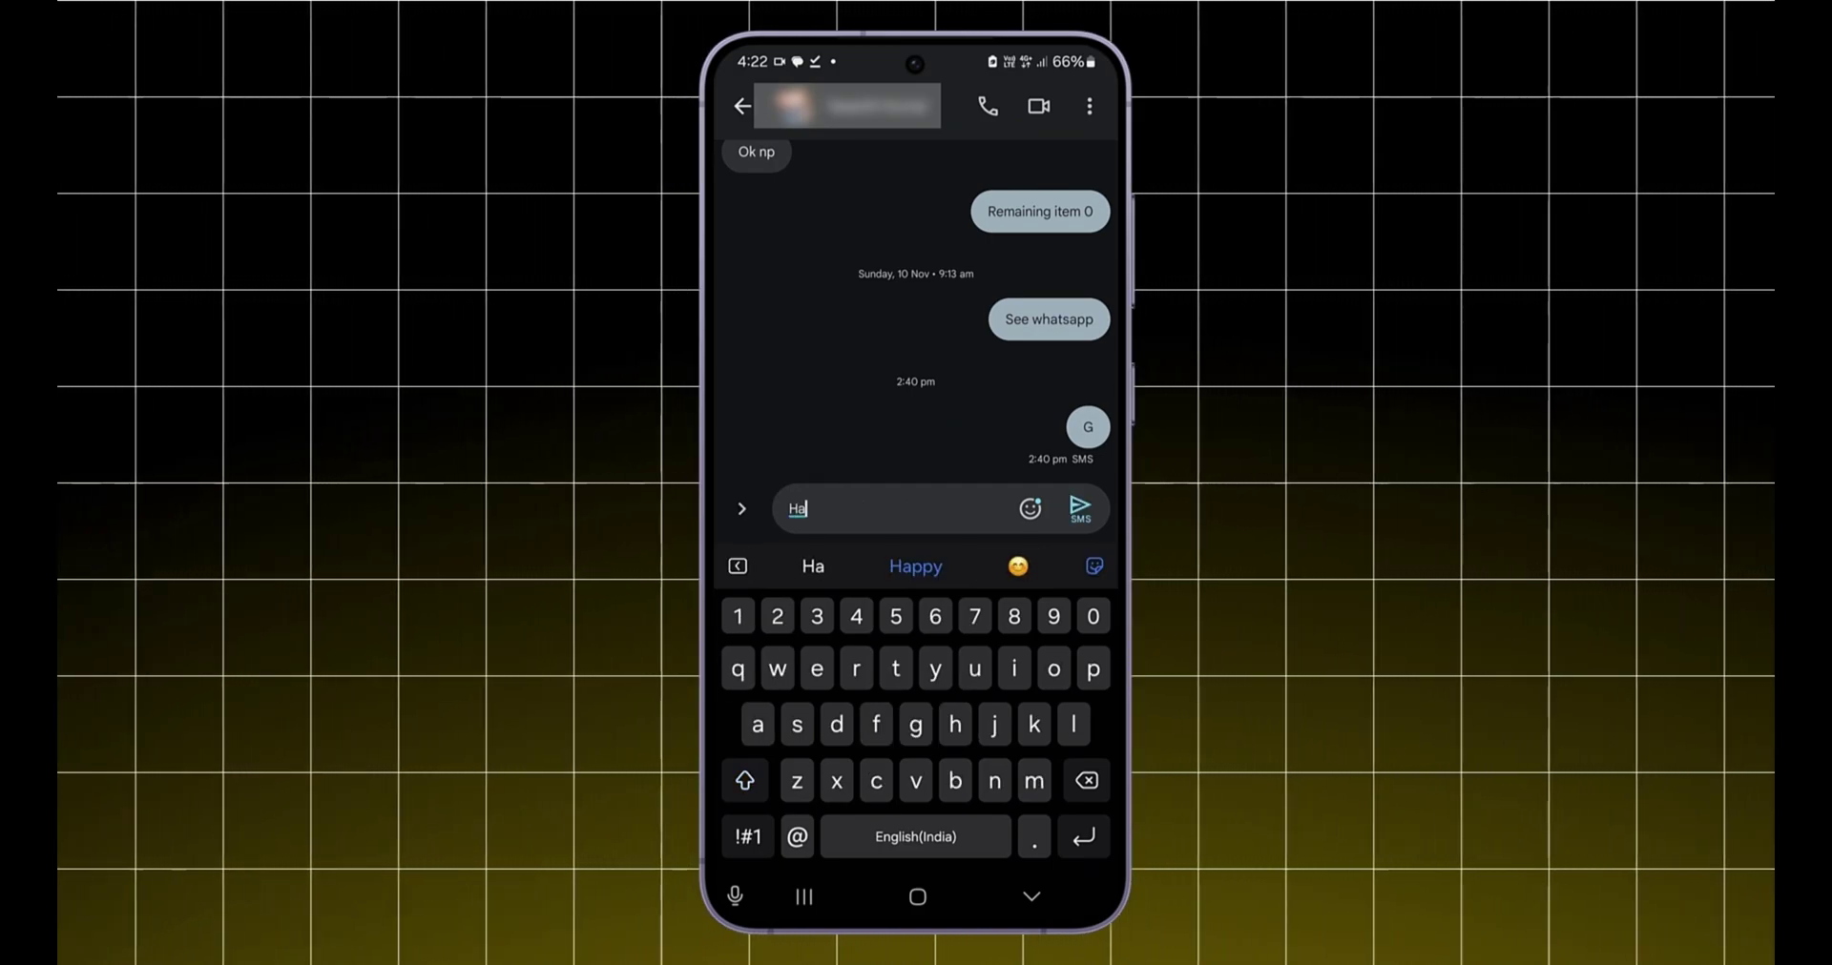
click(915, 566)
click(813, 567)
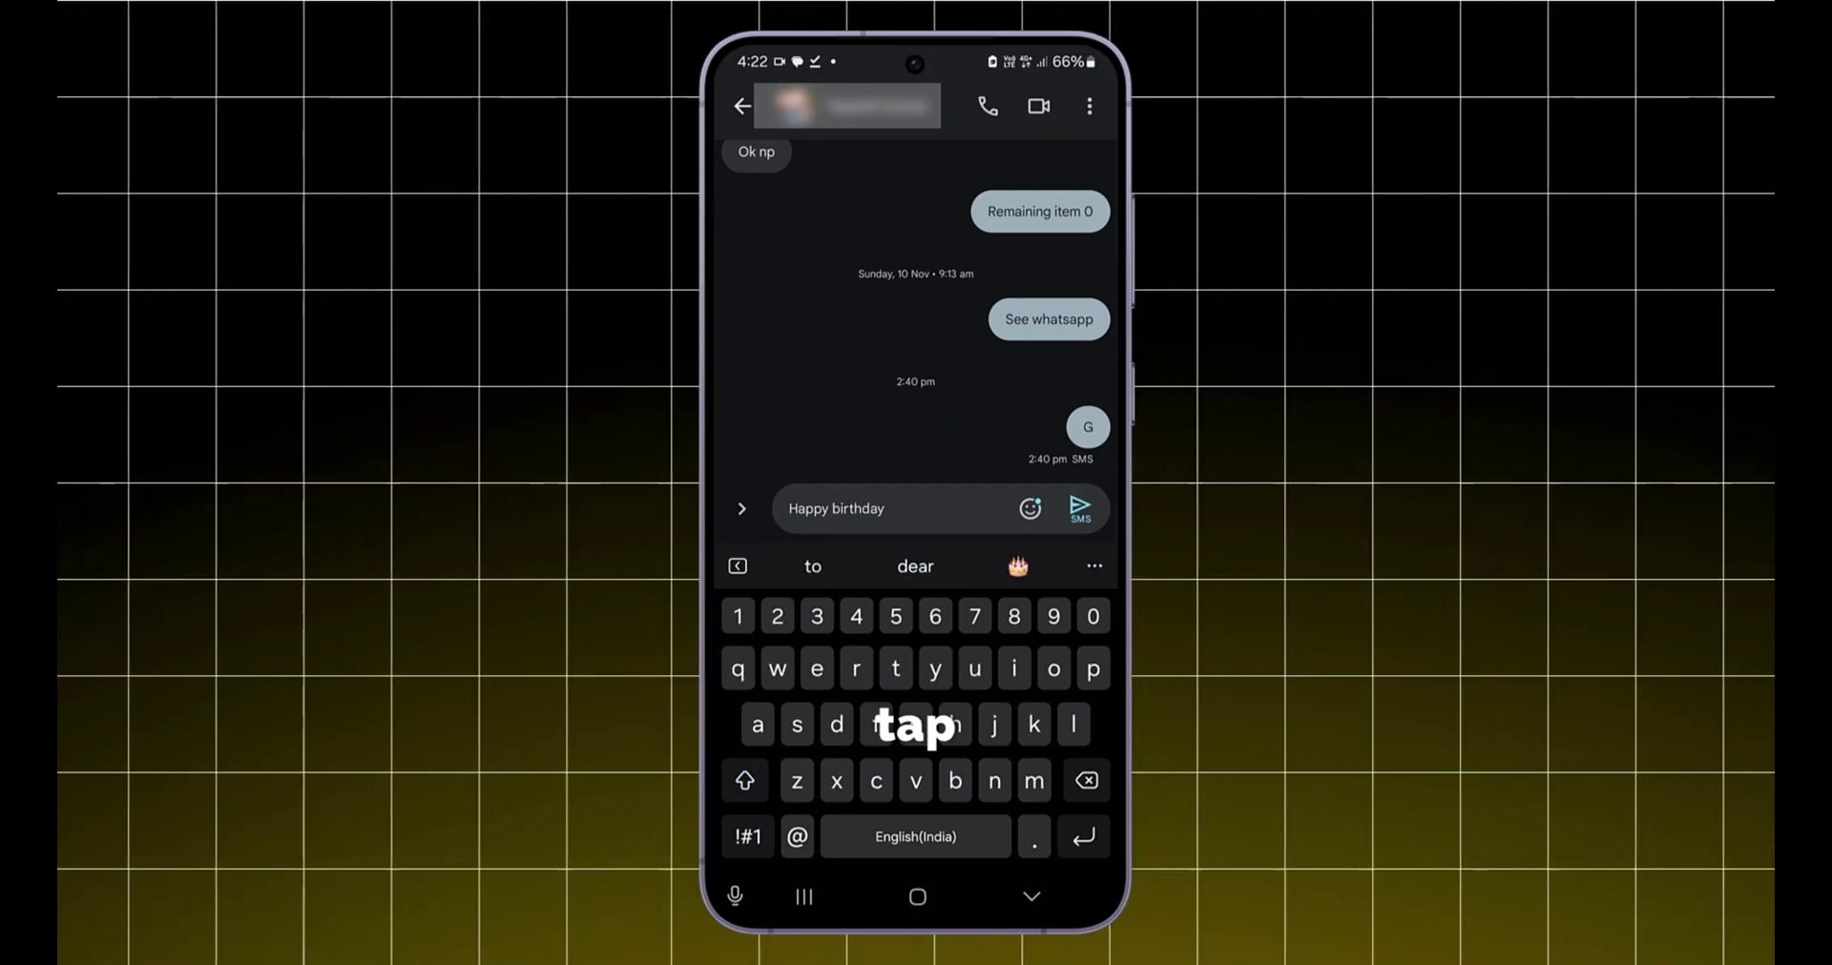
click(1018, 567)
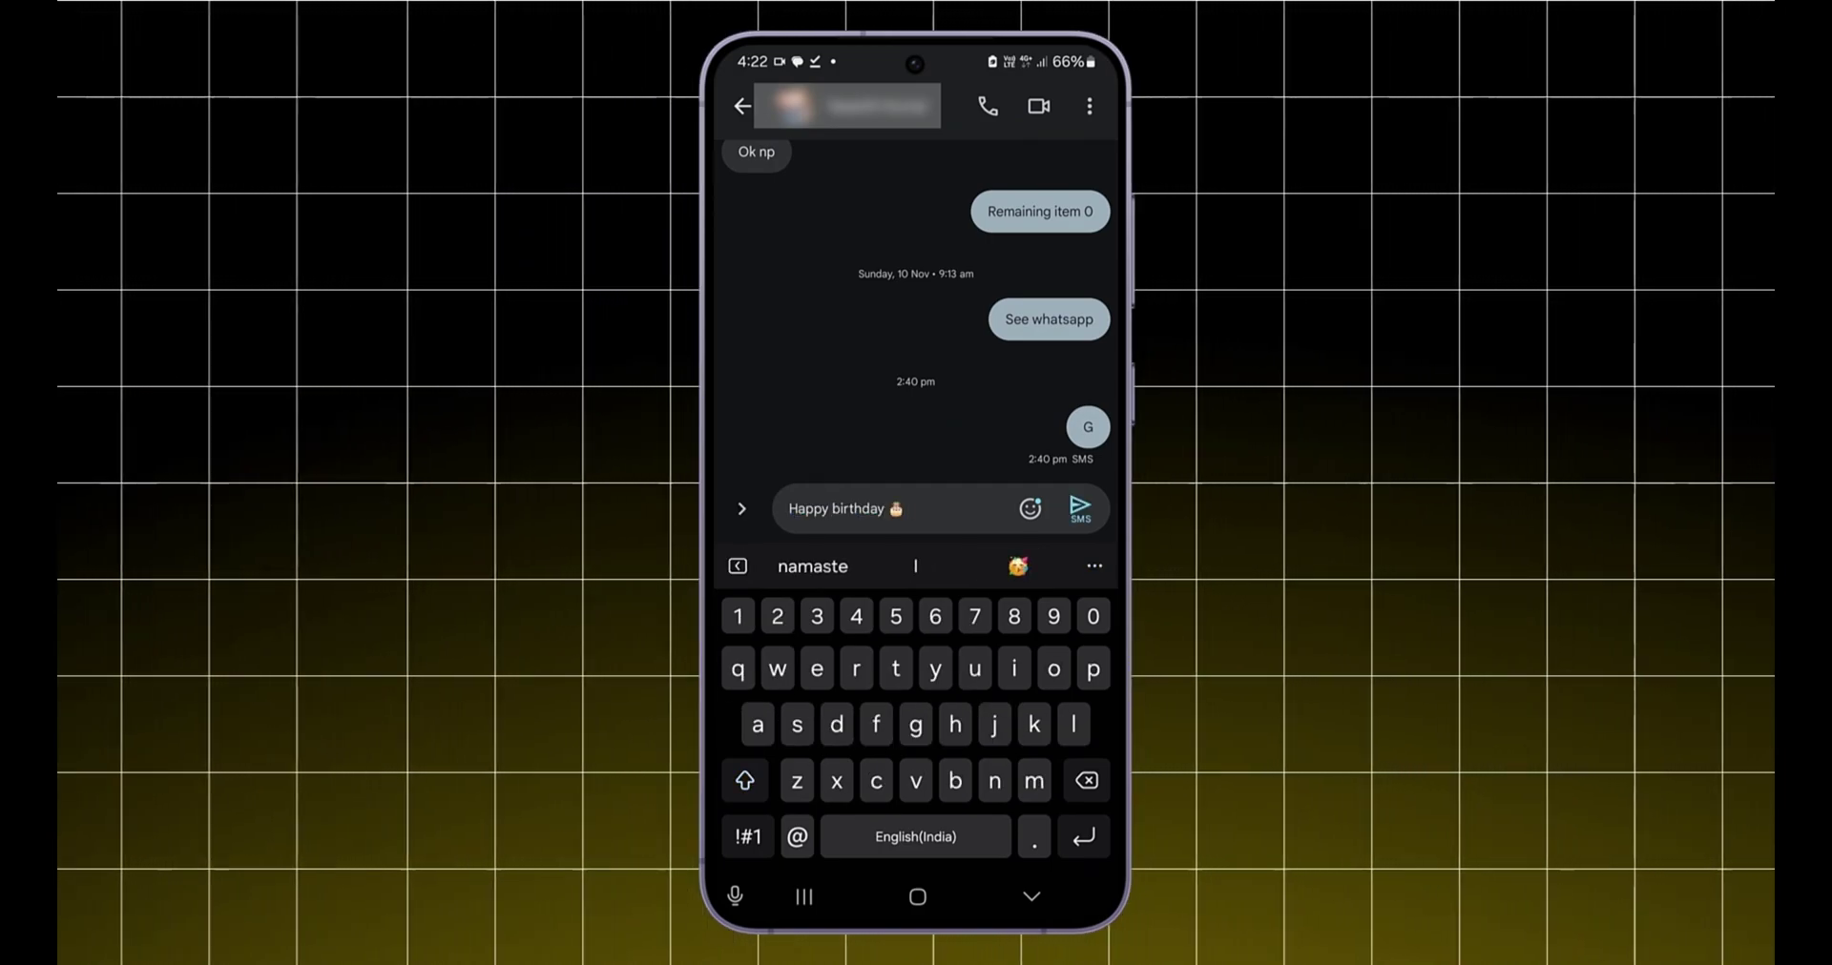
Set the message to send on Fri, 3 Jan 2025 at 12:00 am
click(1079, 509)
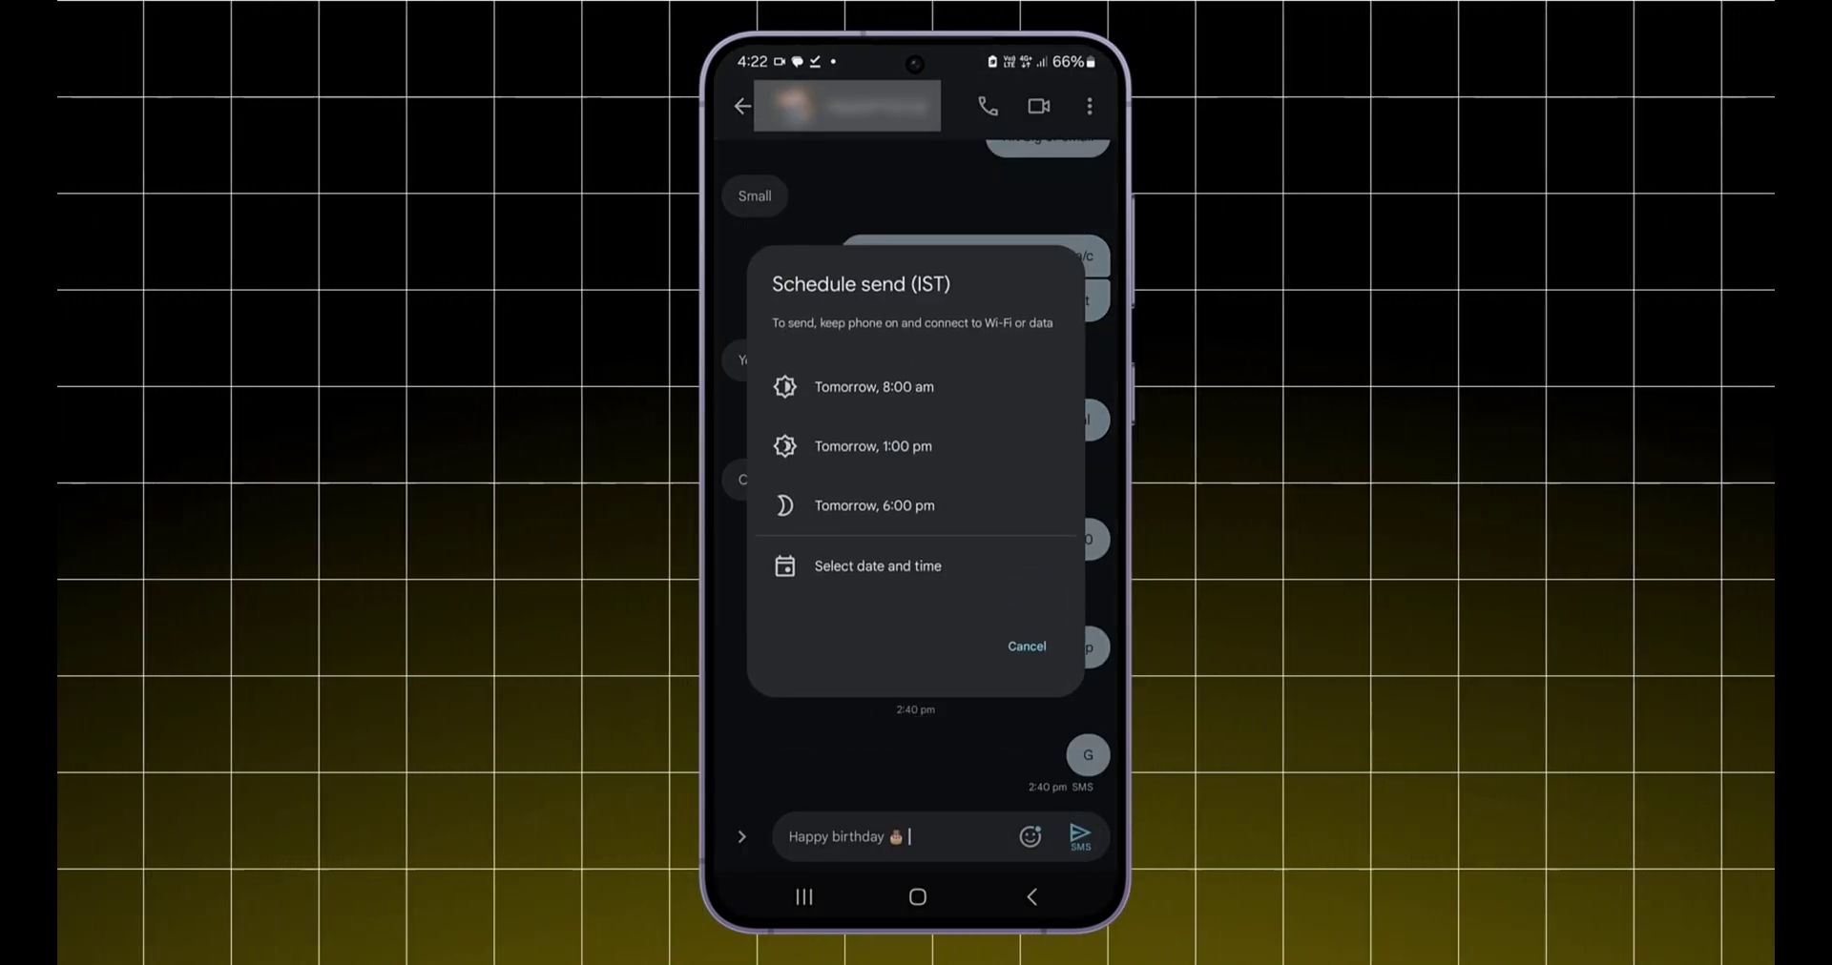
click(877, 566)
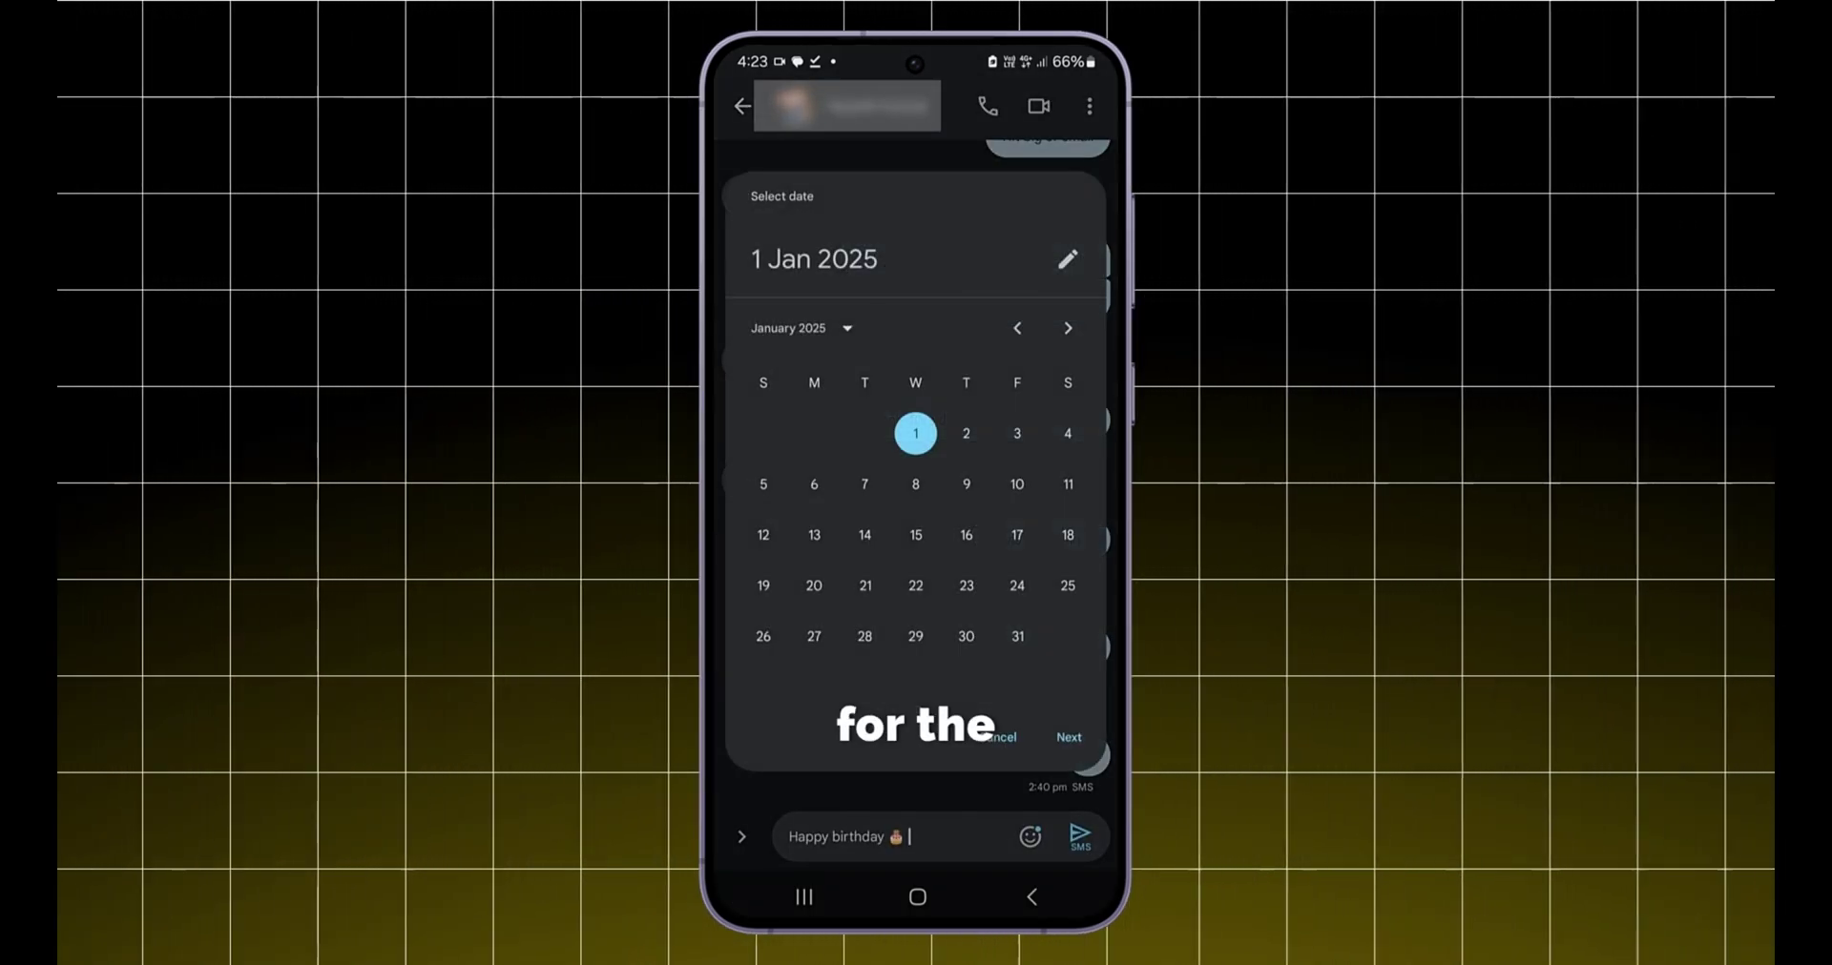
click(1017, 433)
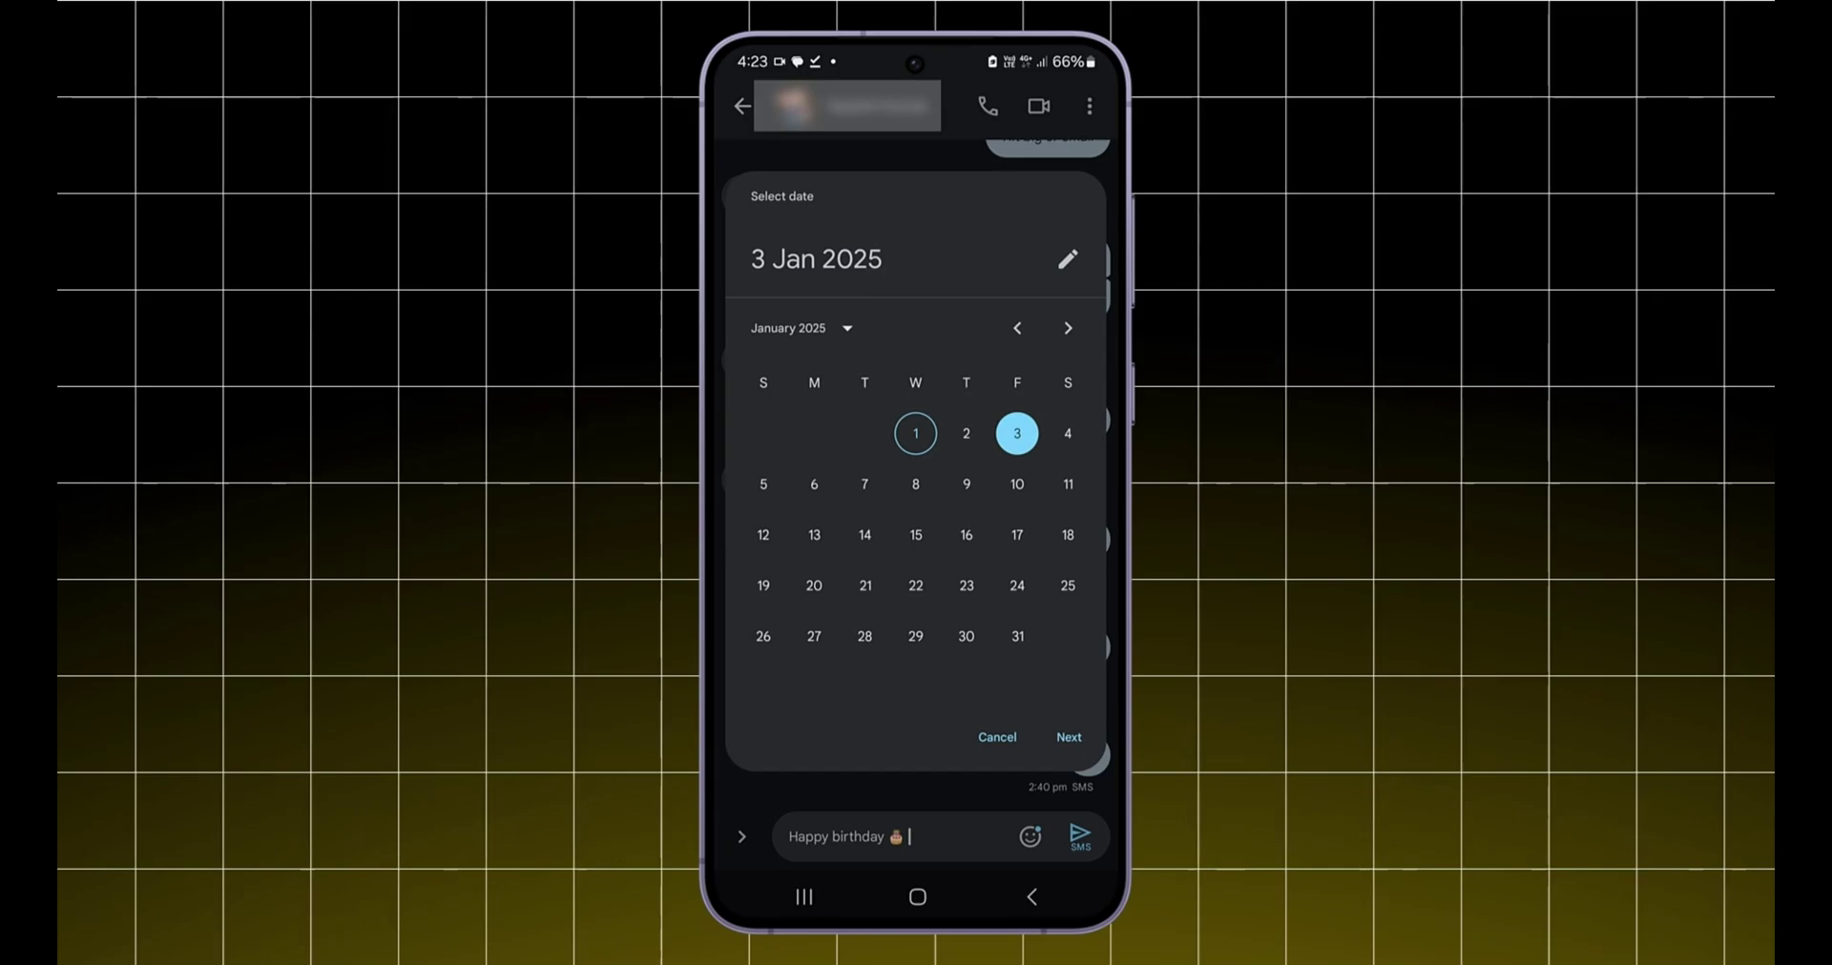
click(1069, 737)
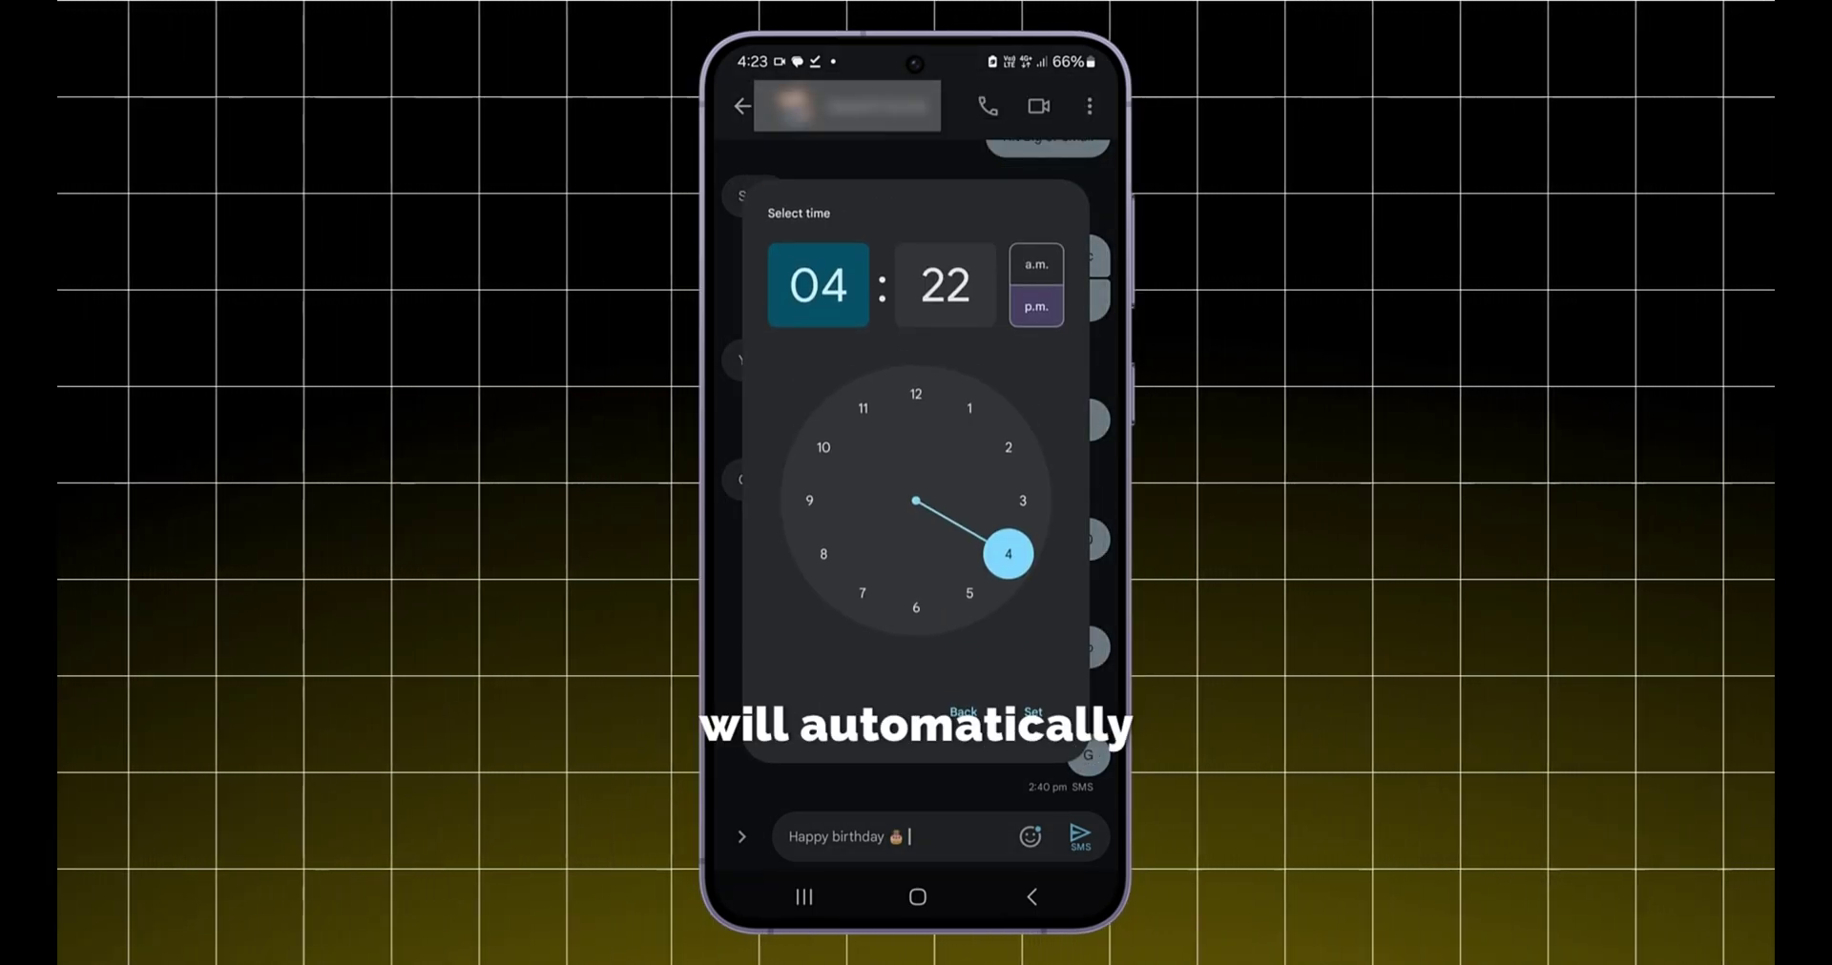
click(916, 394)
click(916, 394)
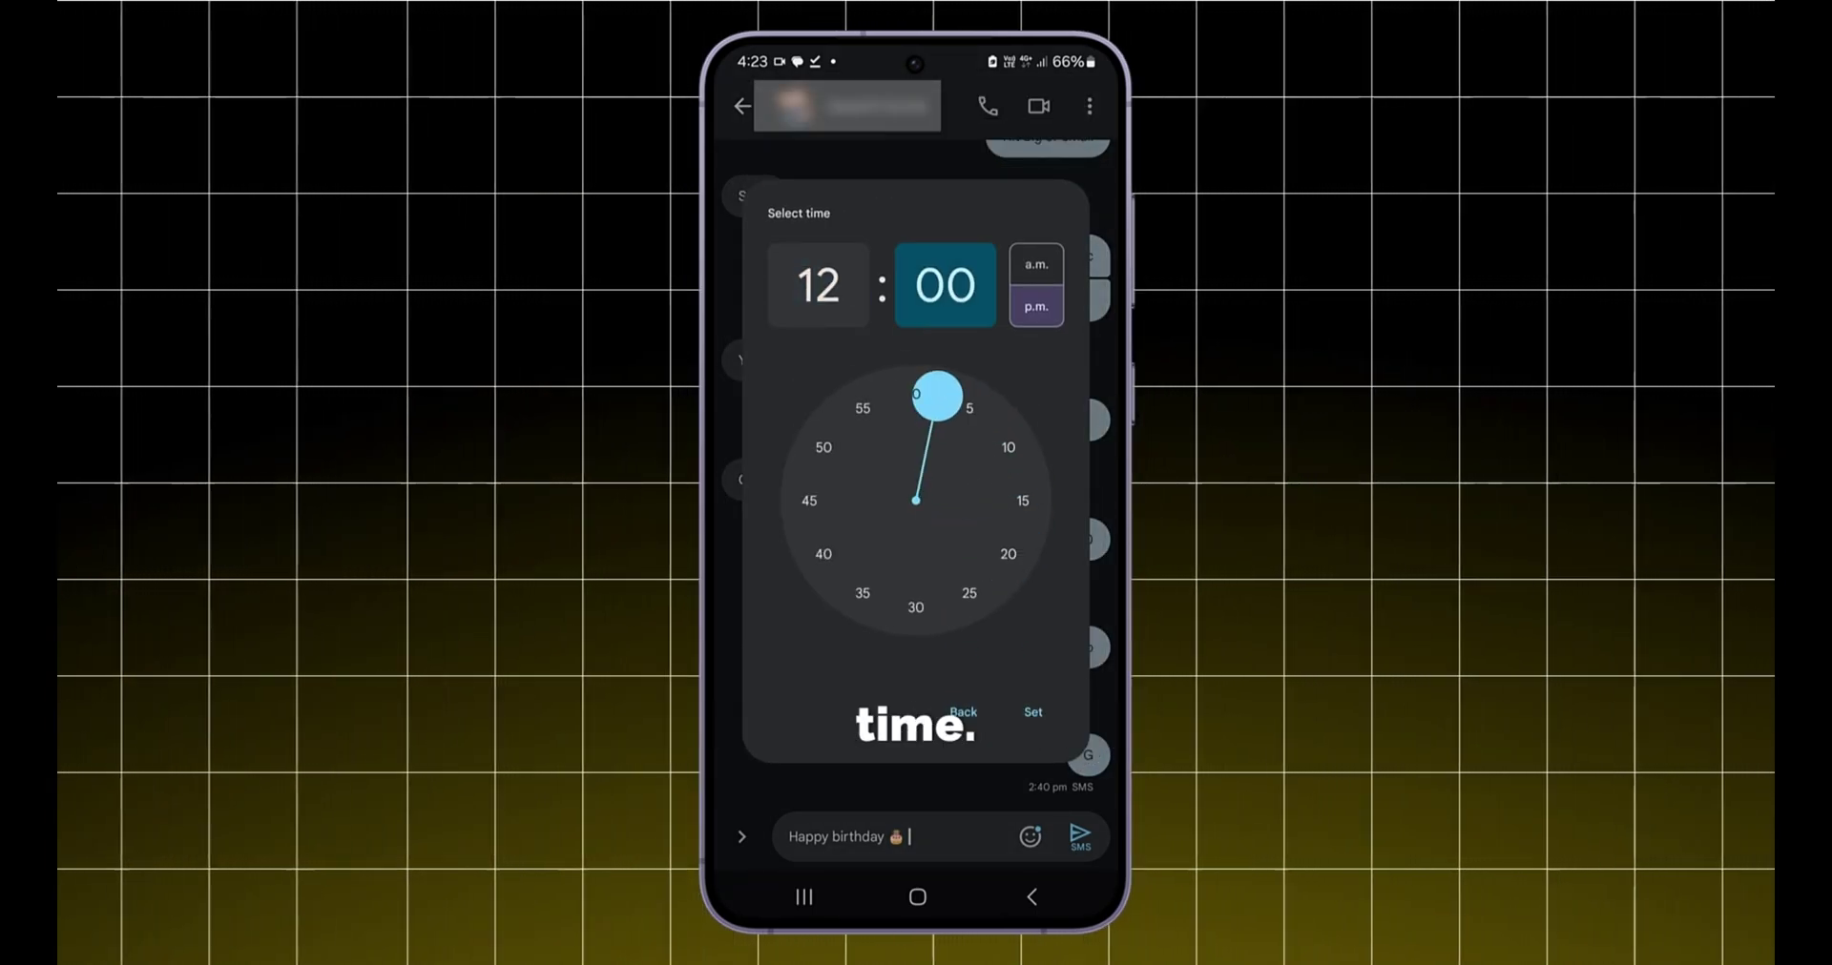
click(1036, 264)
click(1033, 712)
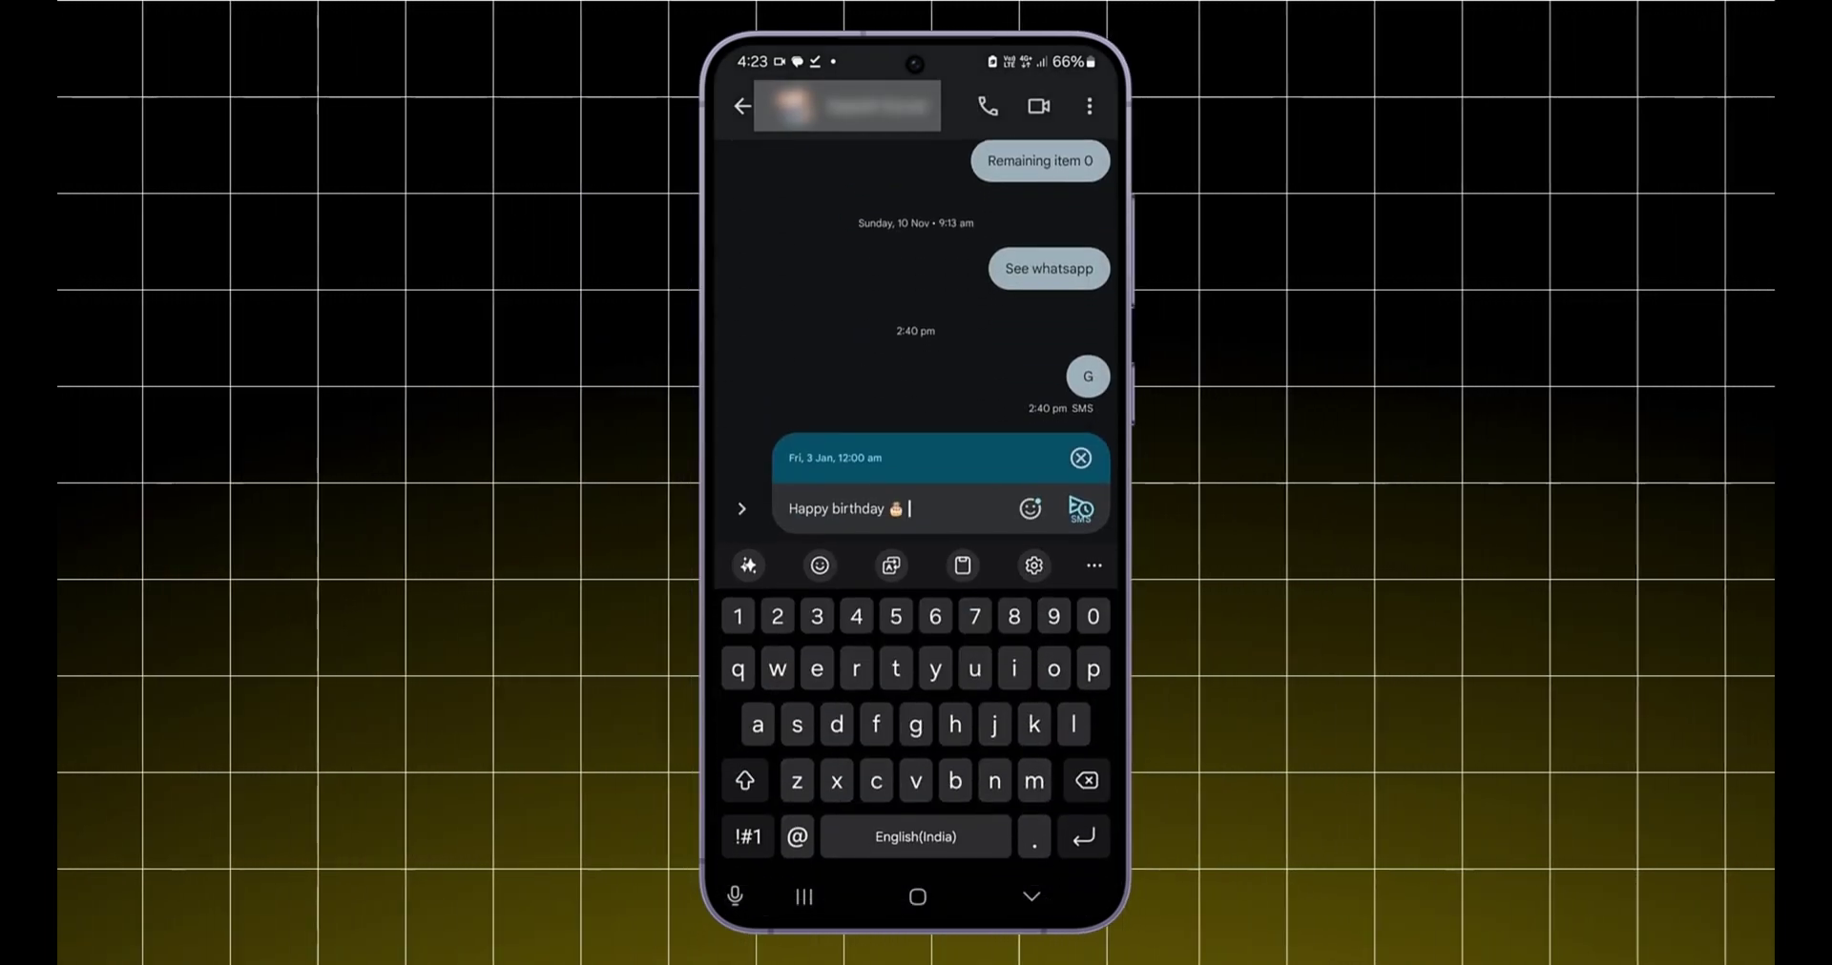
Schedule the Happy birthday message, update and re-save it, then reopen its options
click(1080, 509)
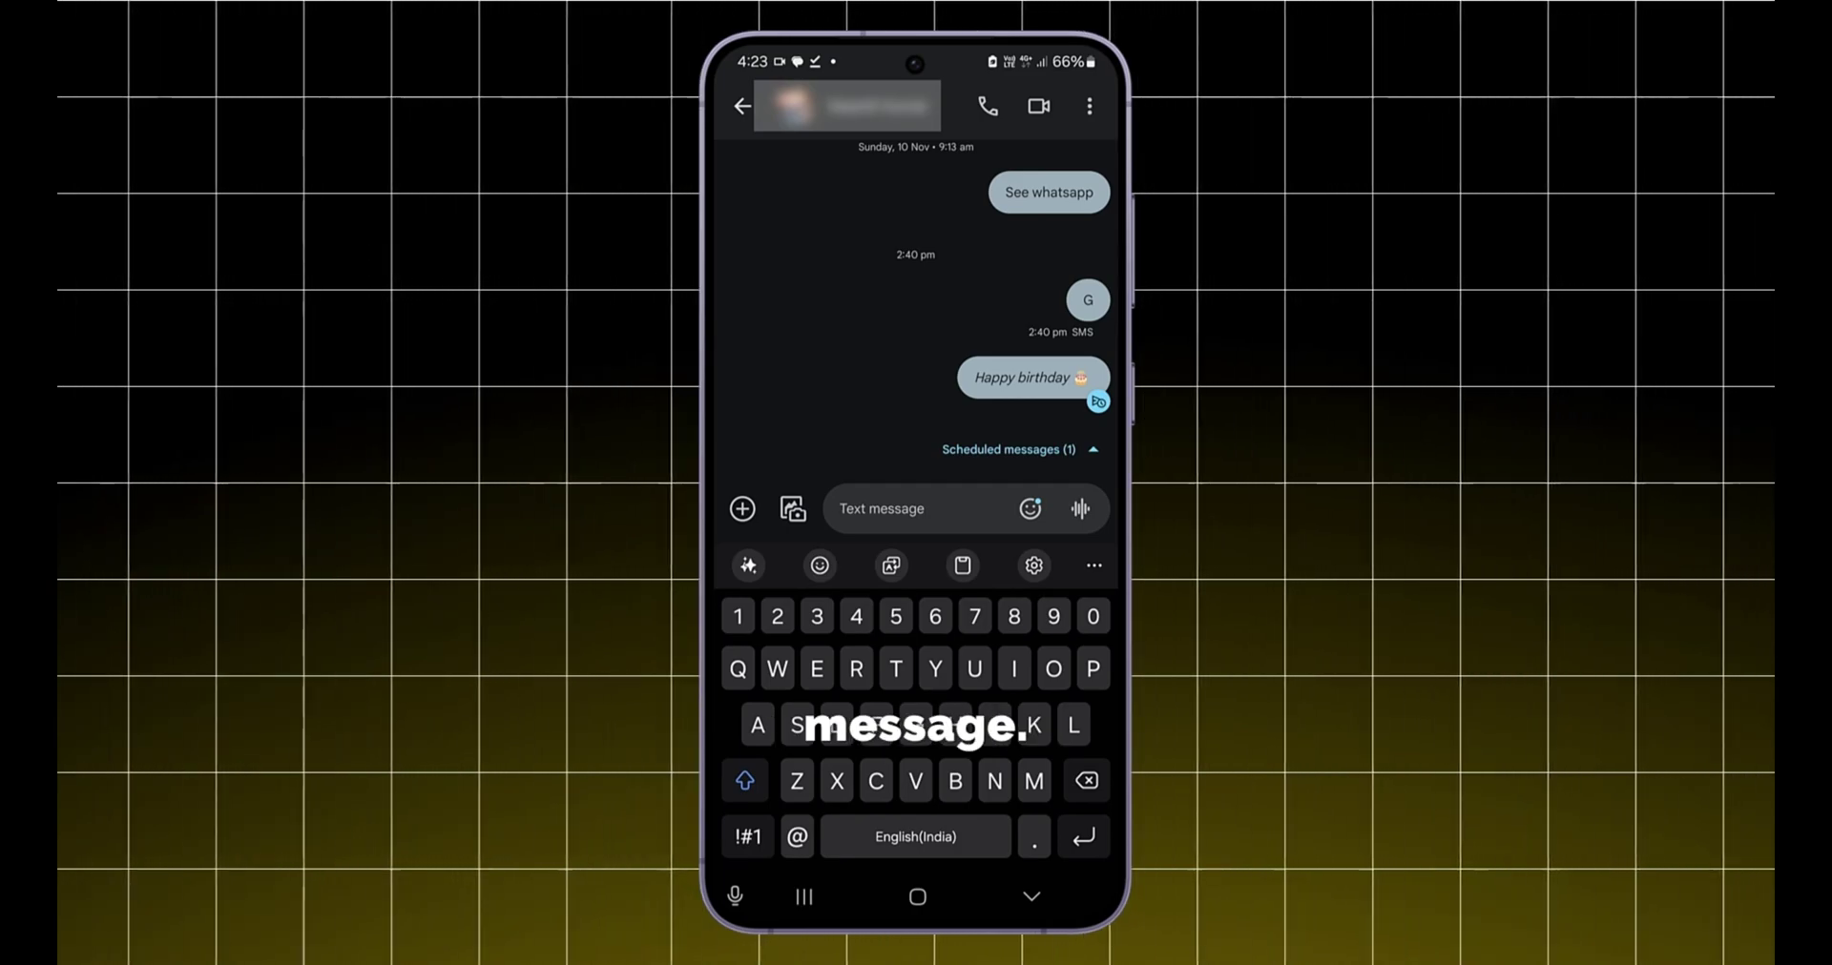
click(1021, 377)
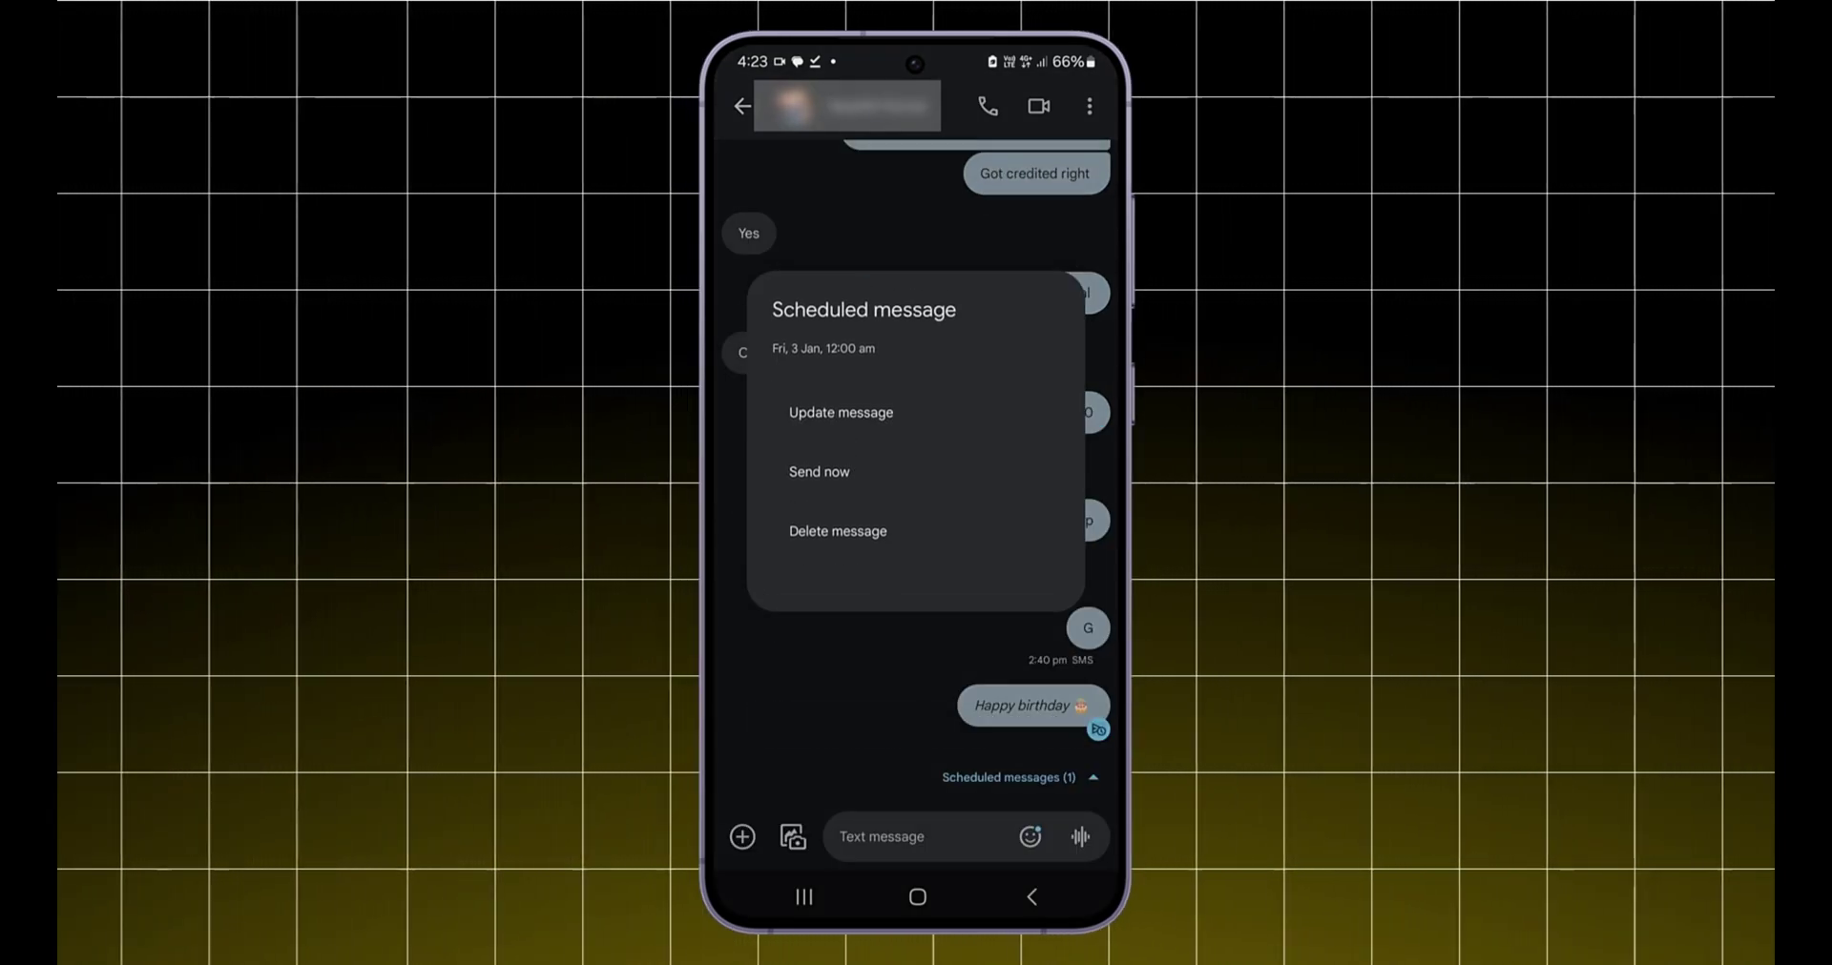
click(841, 443)
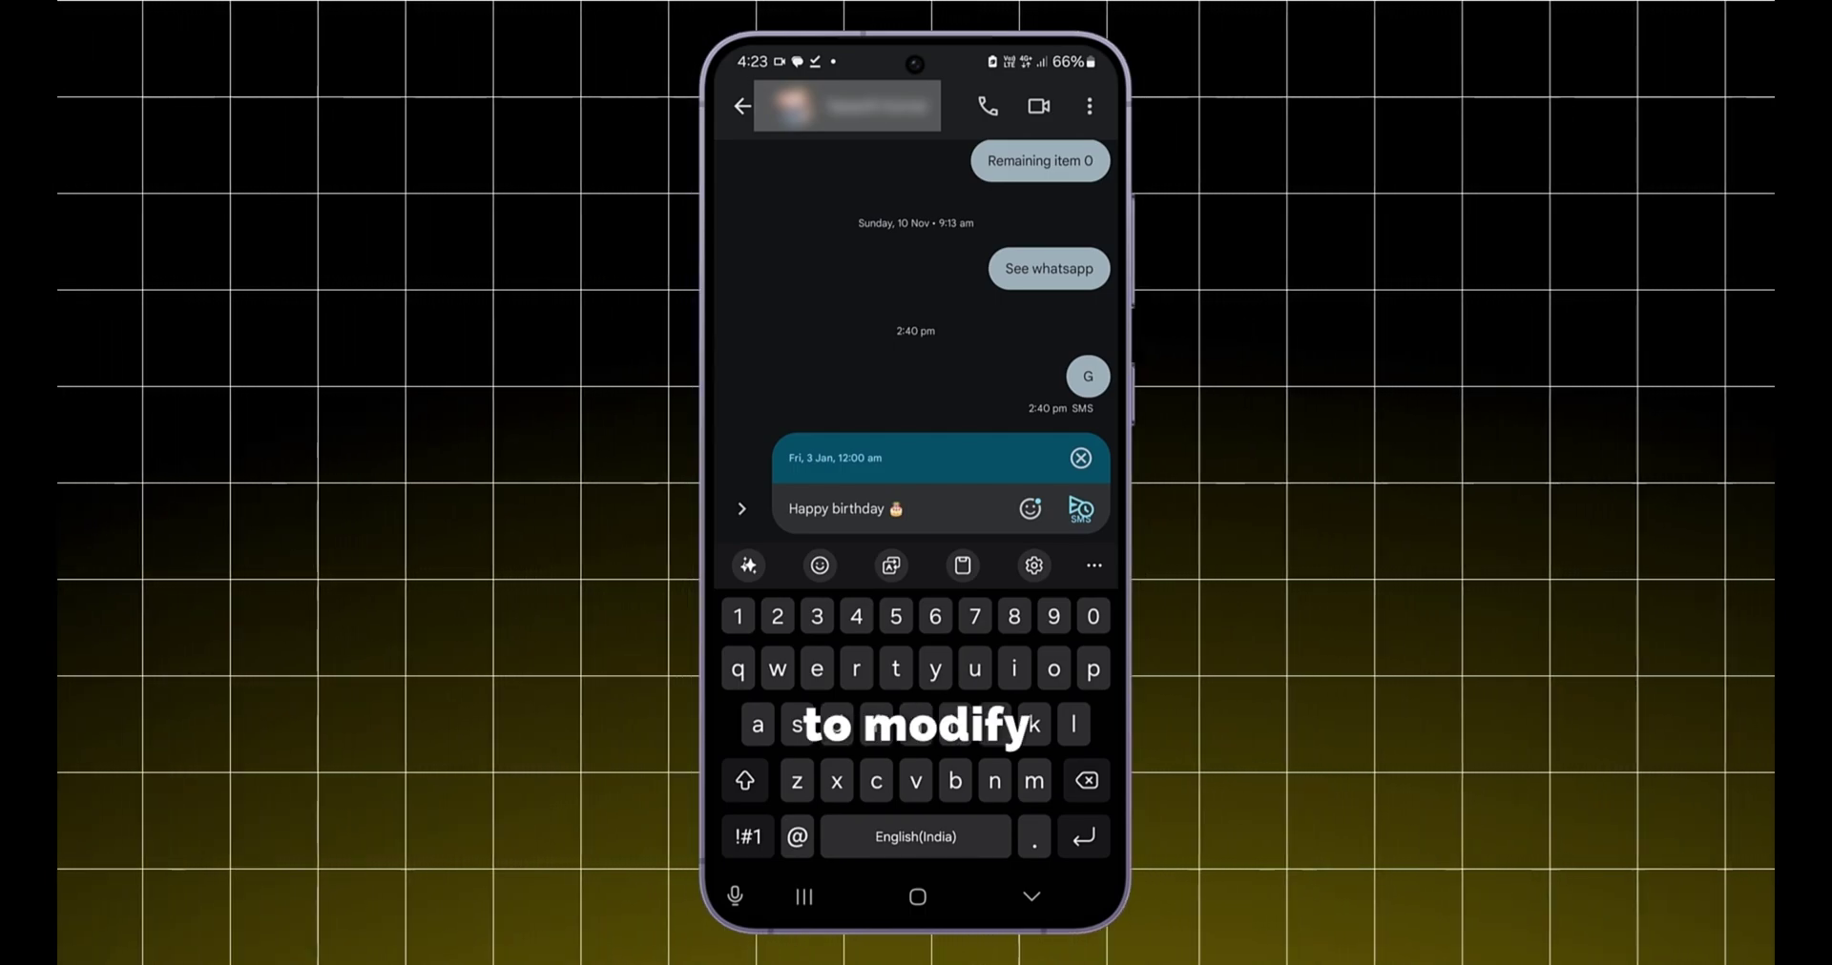
click(1080, 508)
click(1013, 375)
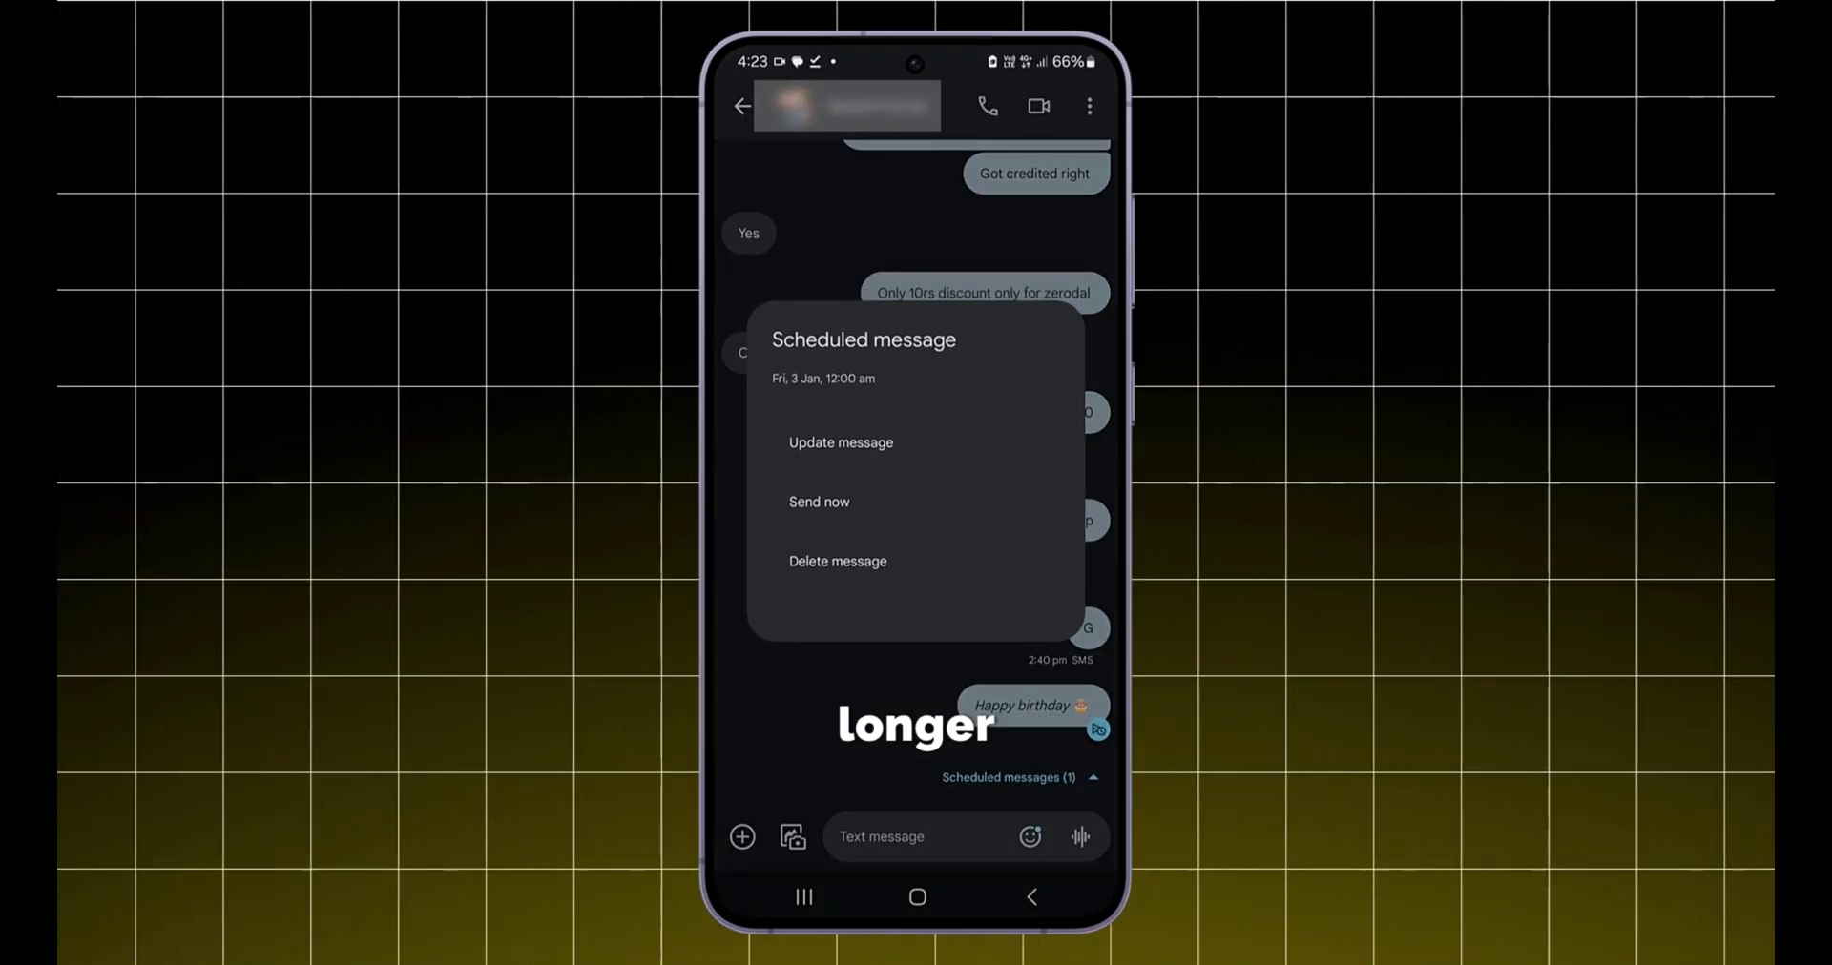